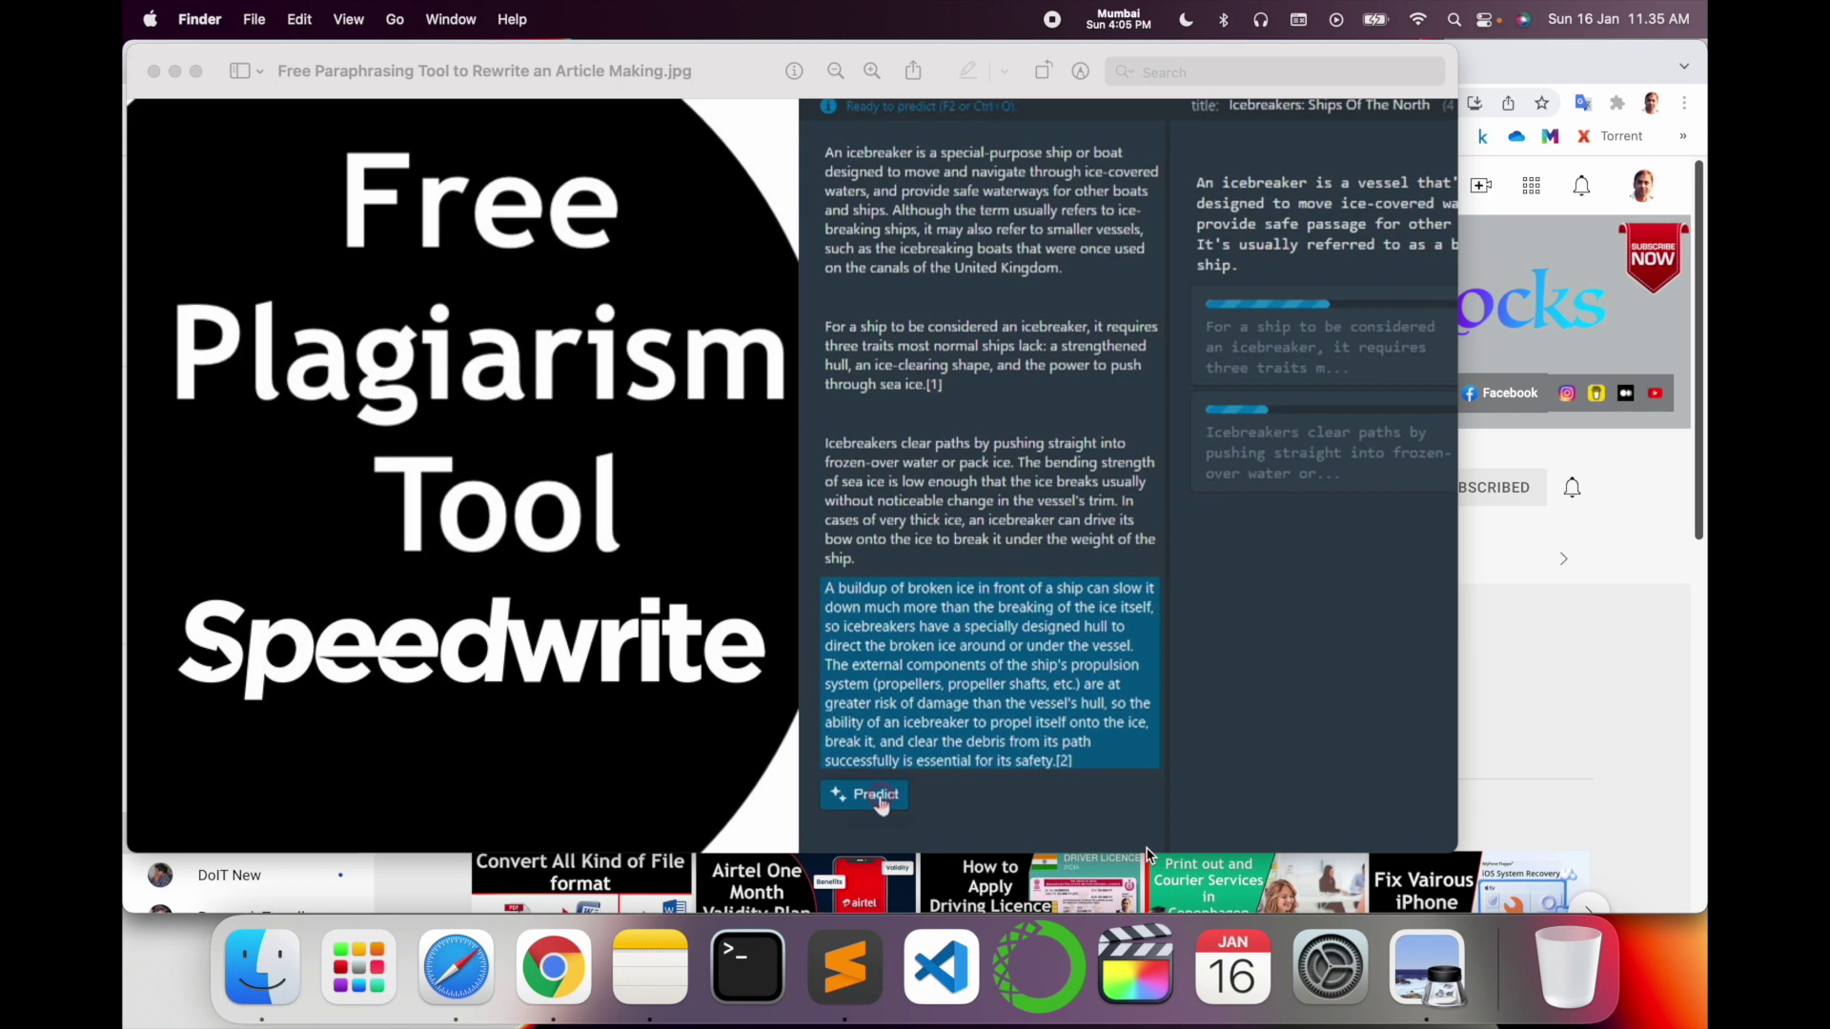
- Close the Speedwrite thumbnail and bring the Research Rocks YouTube channel page to the front
left_click(1605, 736)
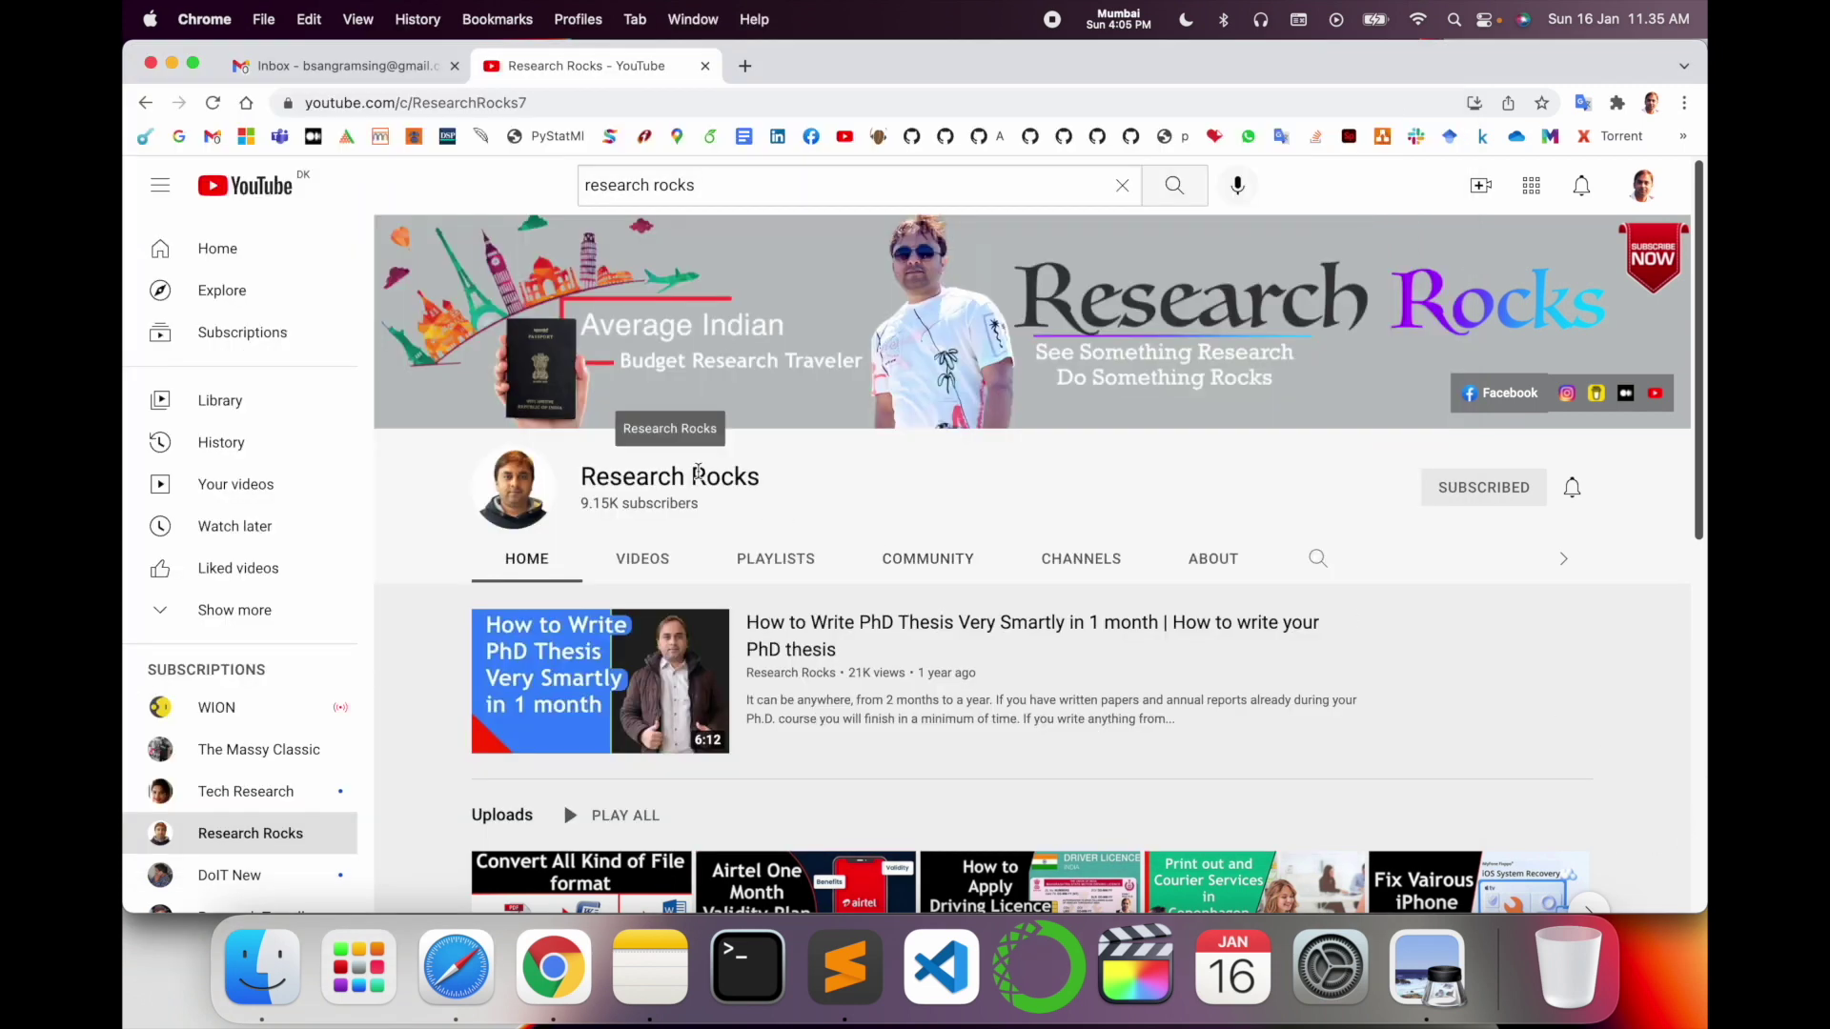
- Search Google for 'speedwrite' in a new tab and open the speedwrite.com result
left_click(753, 67)
left_click(797, 570)
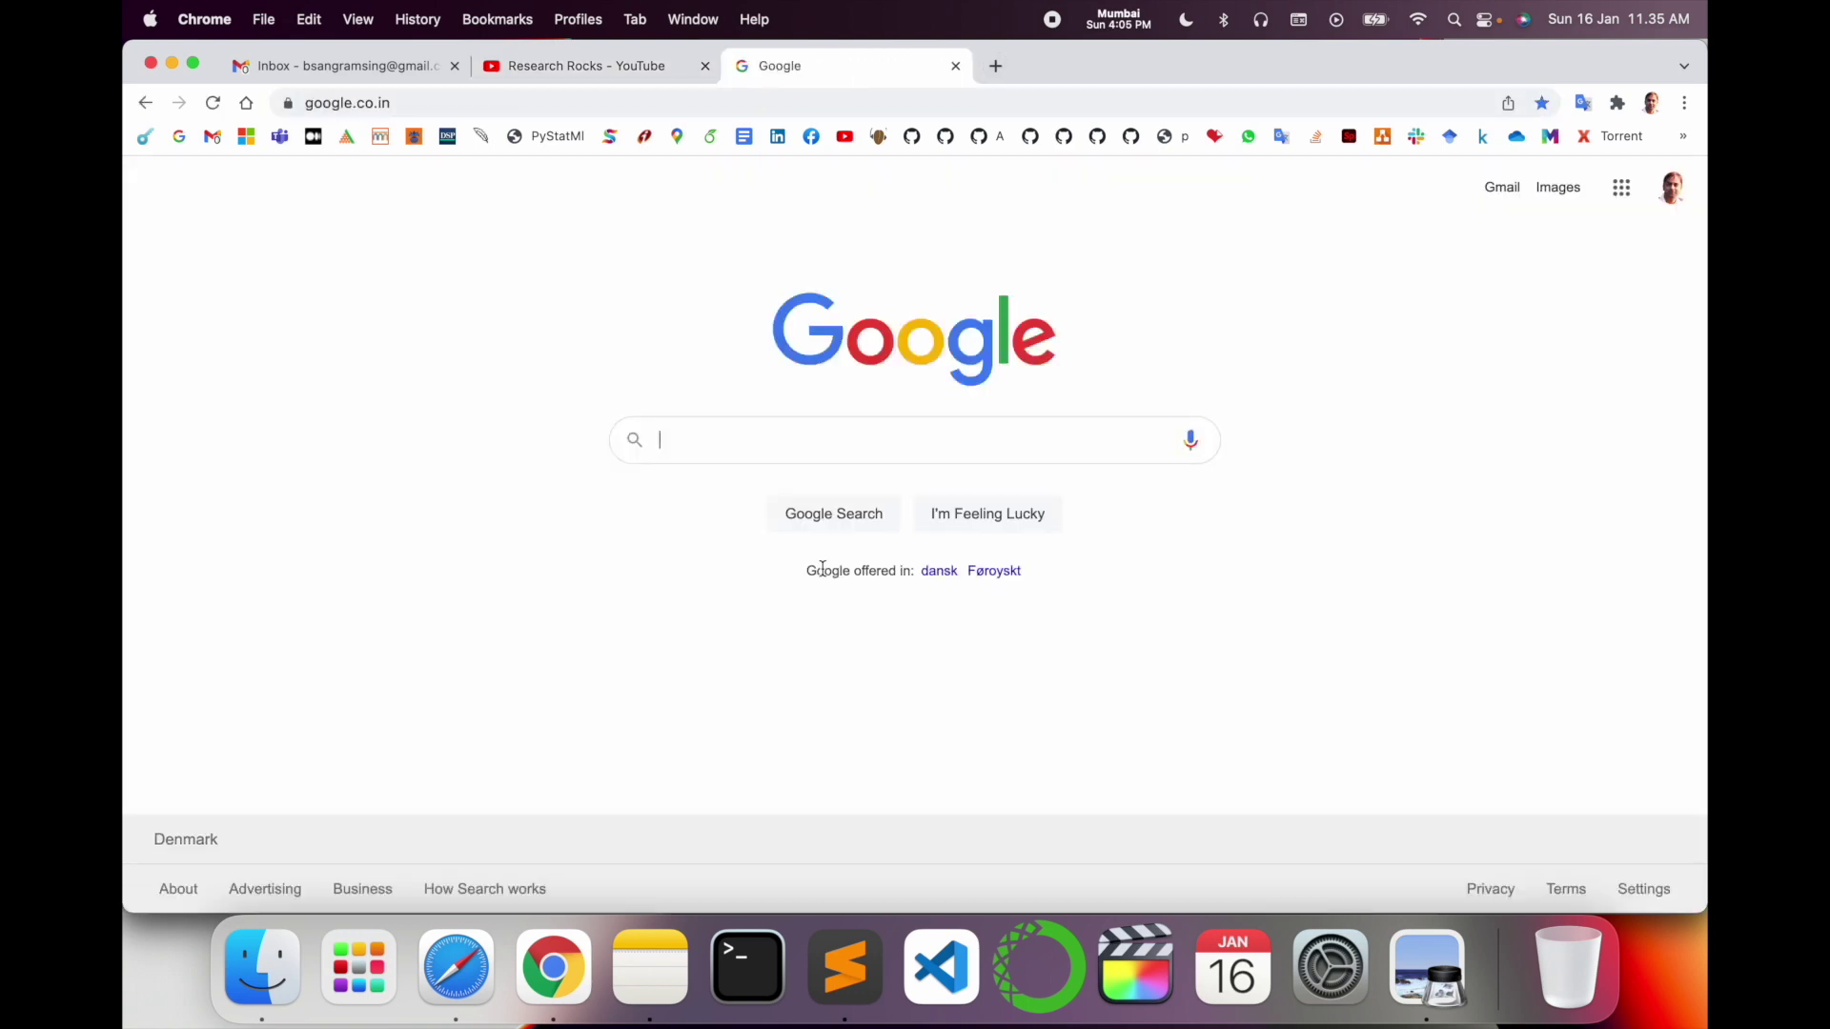
type("speedwrite")
key("Return")
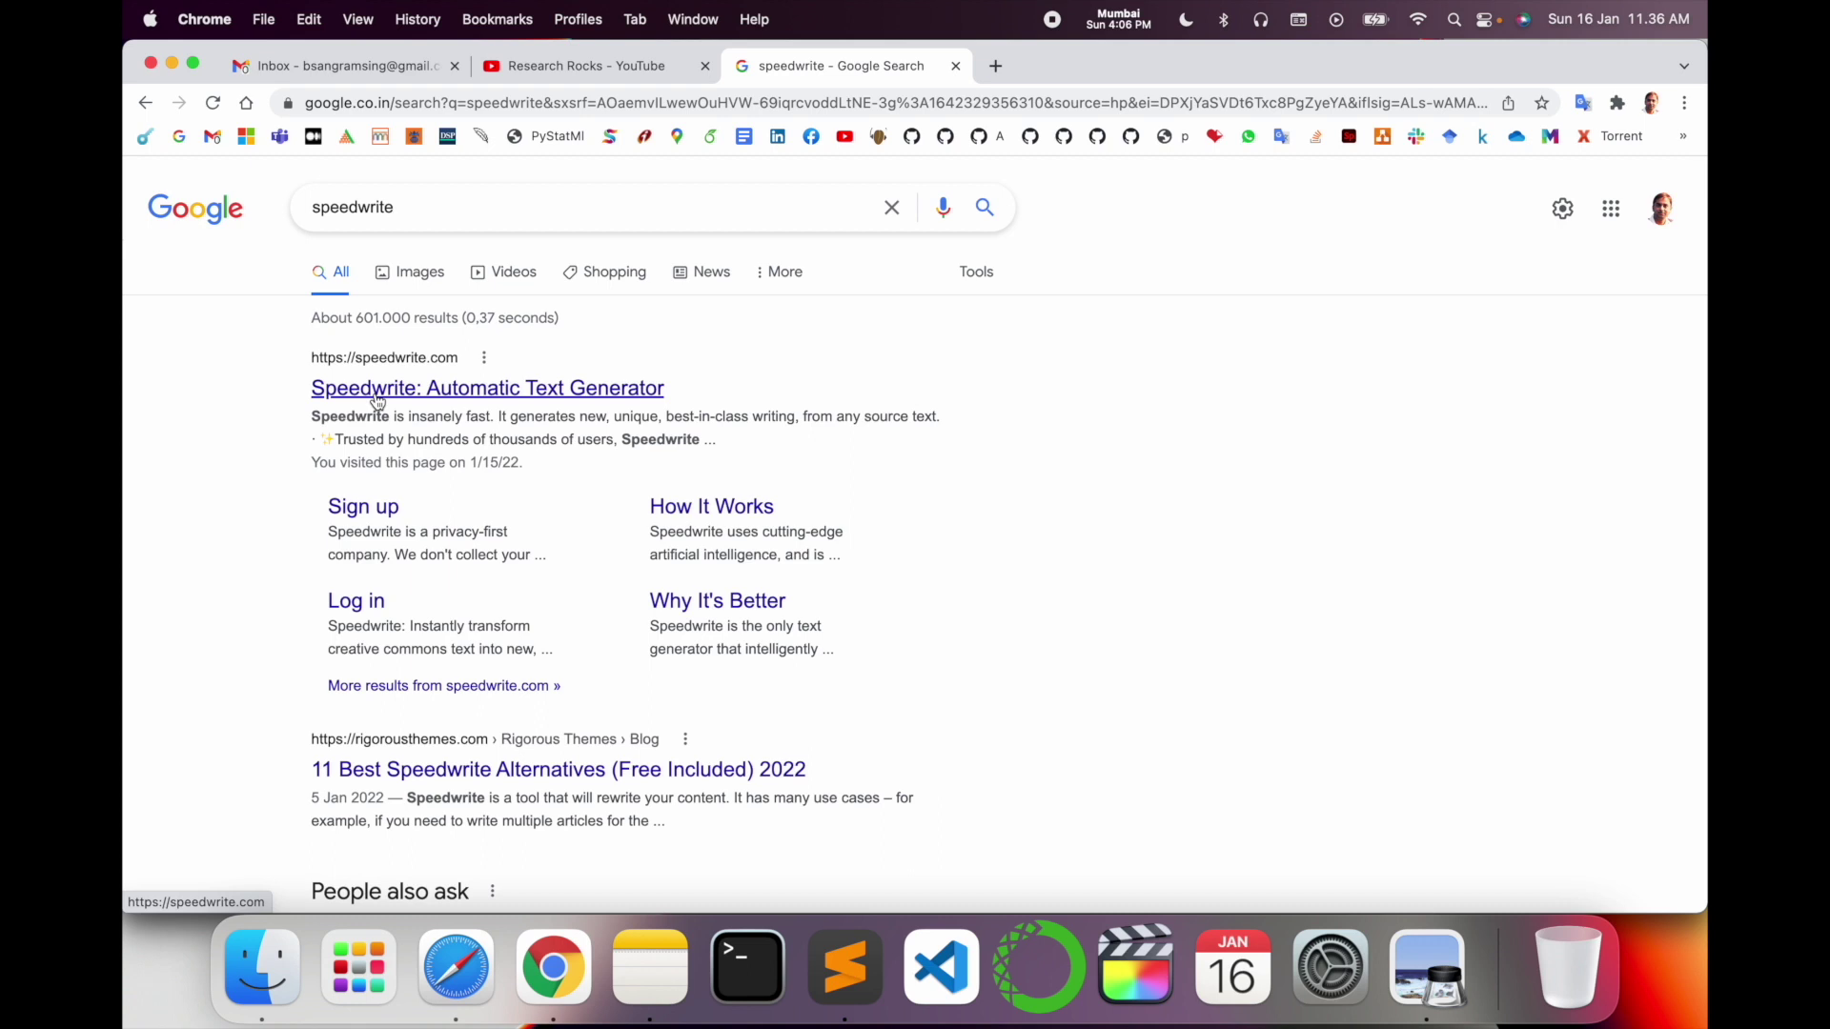
left_click(646, 397)
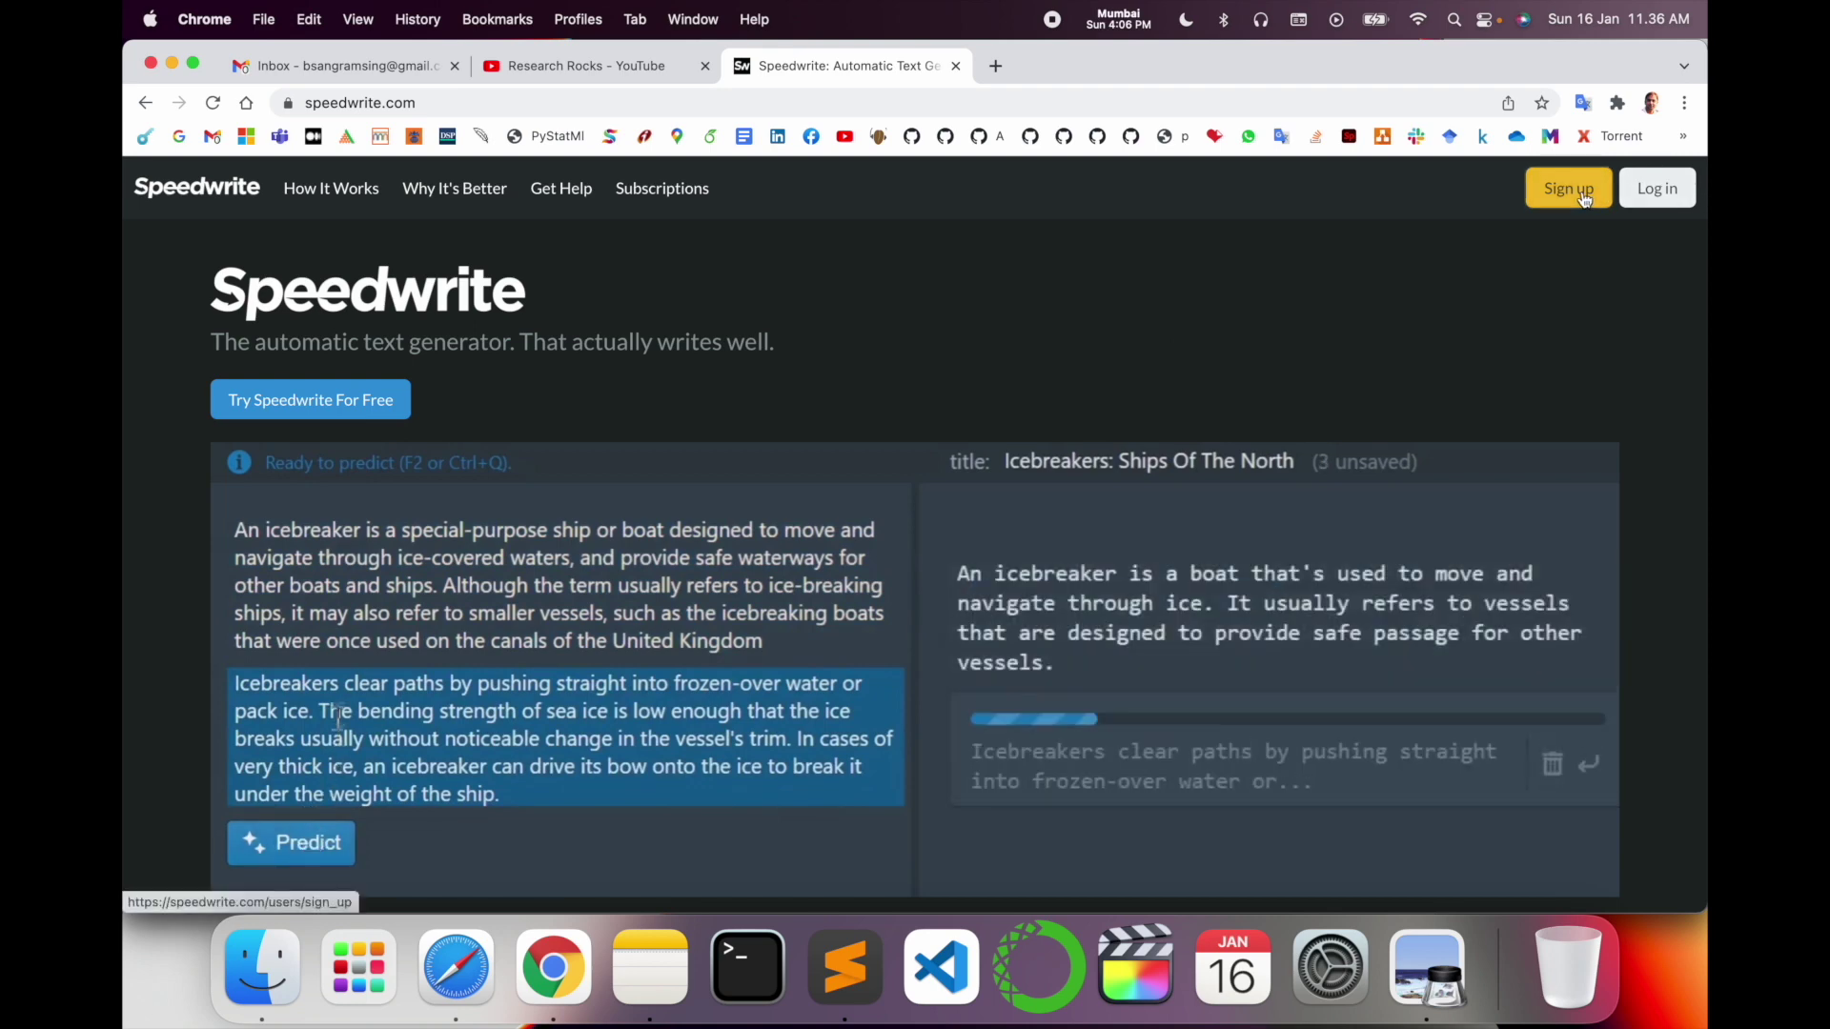
- Sign up for Speedwrite with a Google account and close the How It Works tab
left_click(1568, 188)
left_click(357, 373)
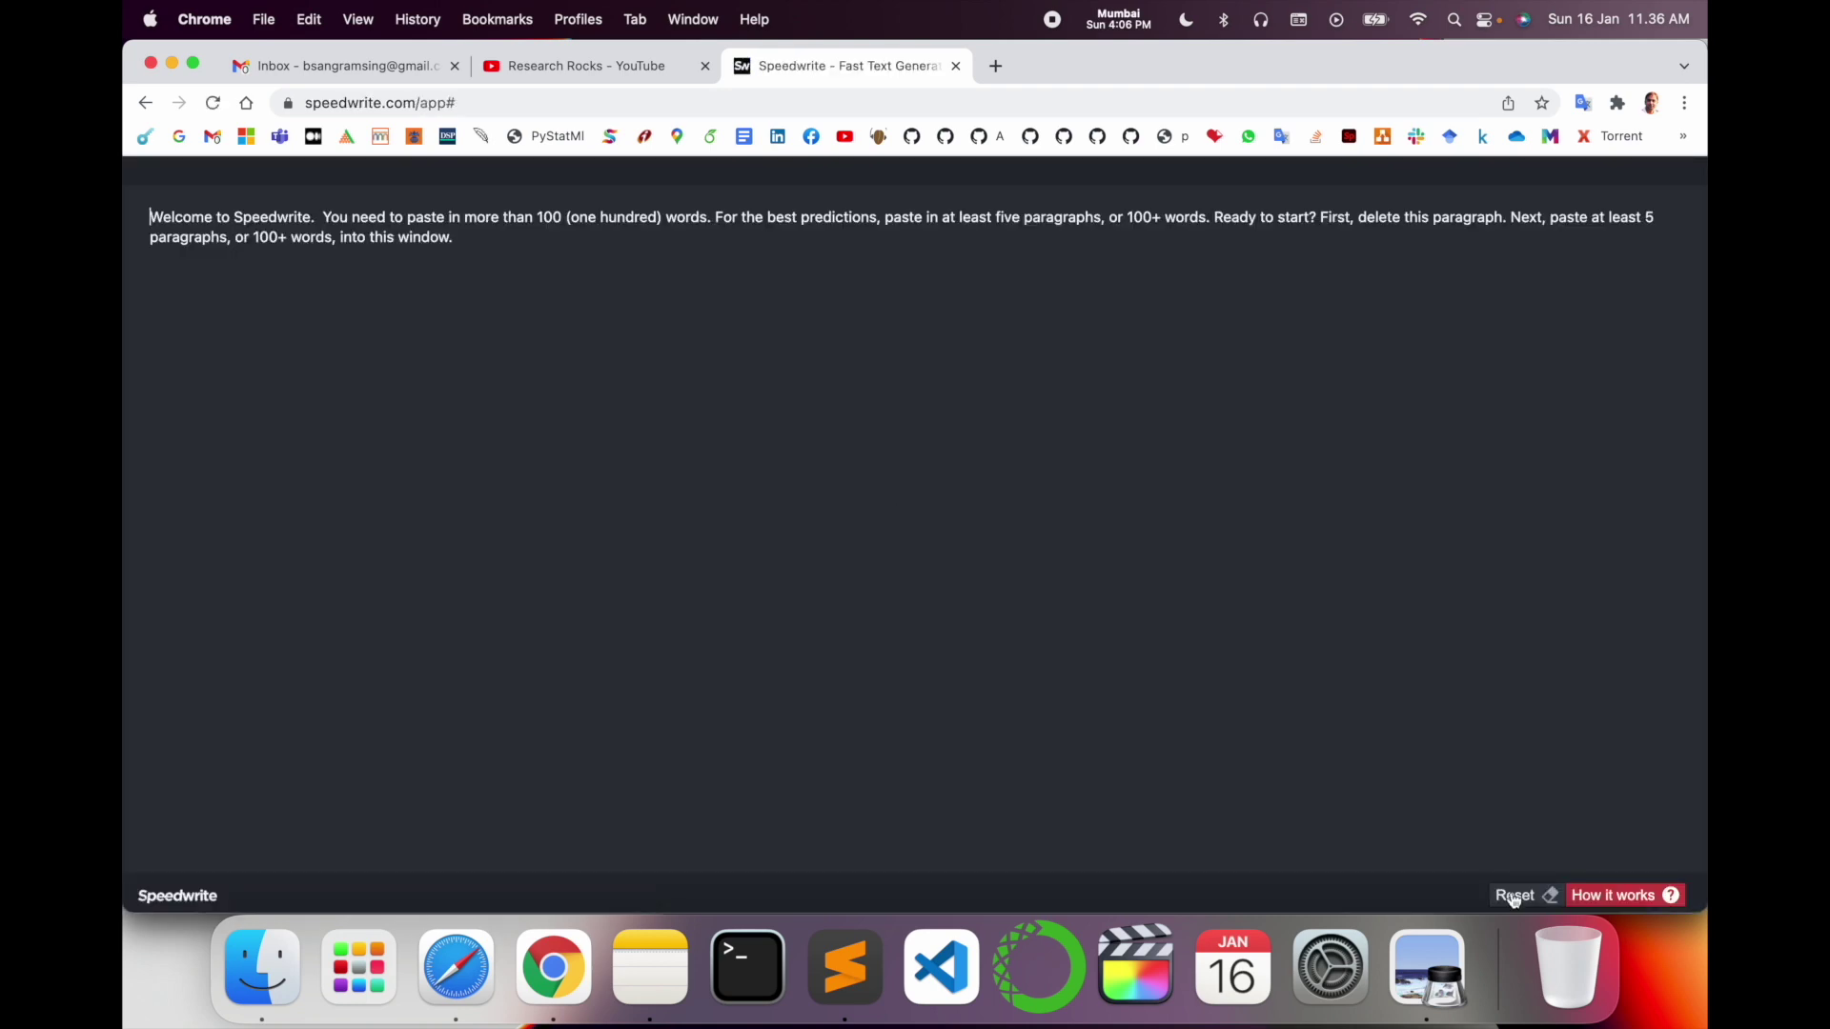
left_click(1662, 895)
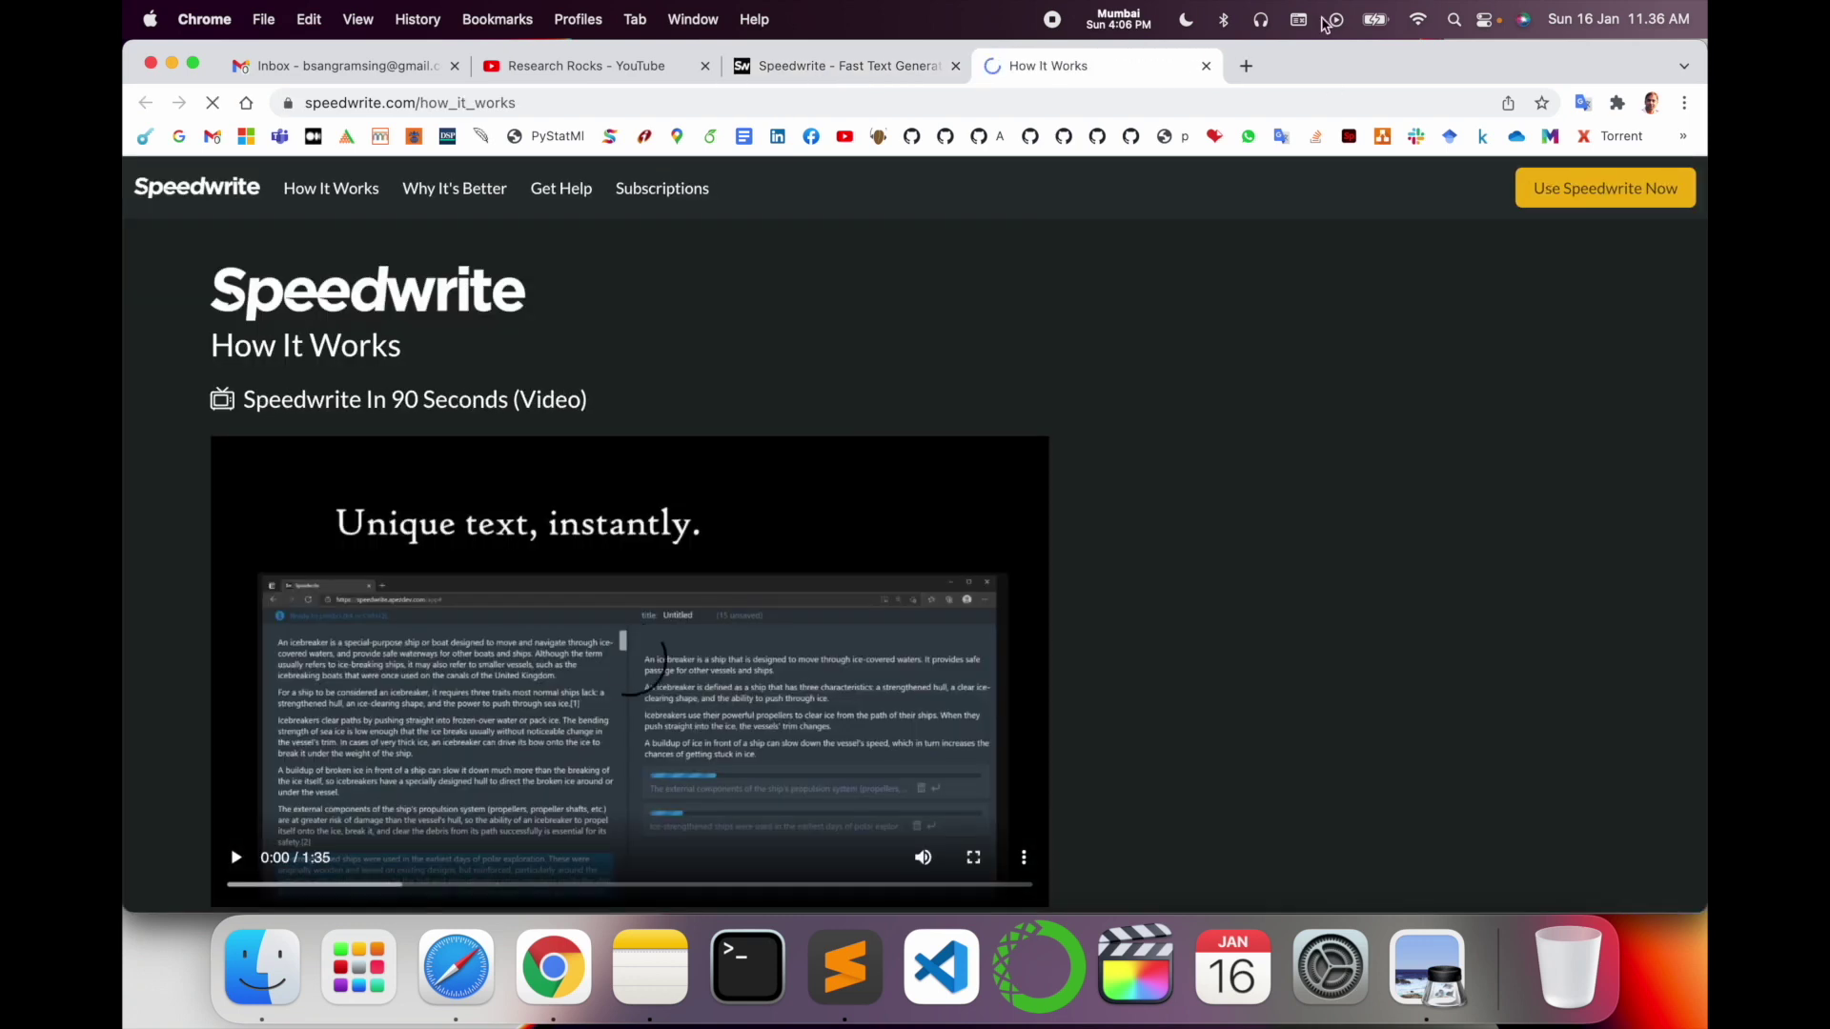
key("super+w")
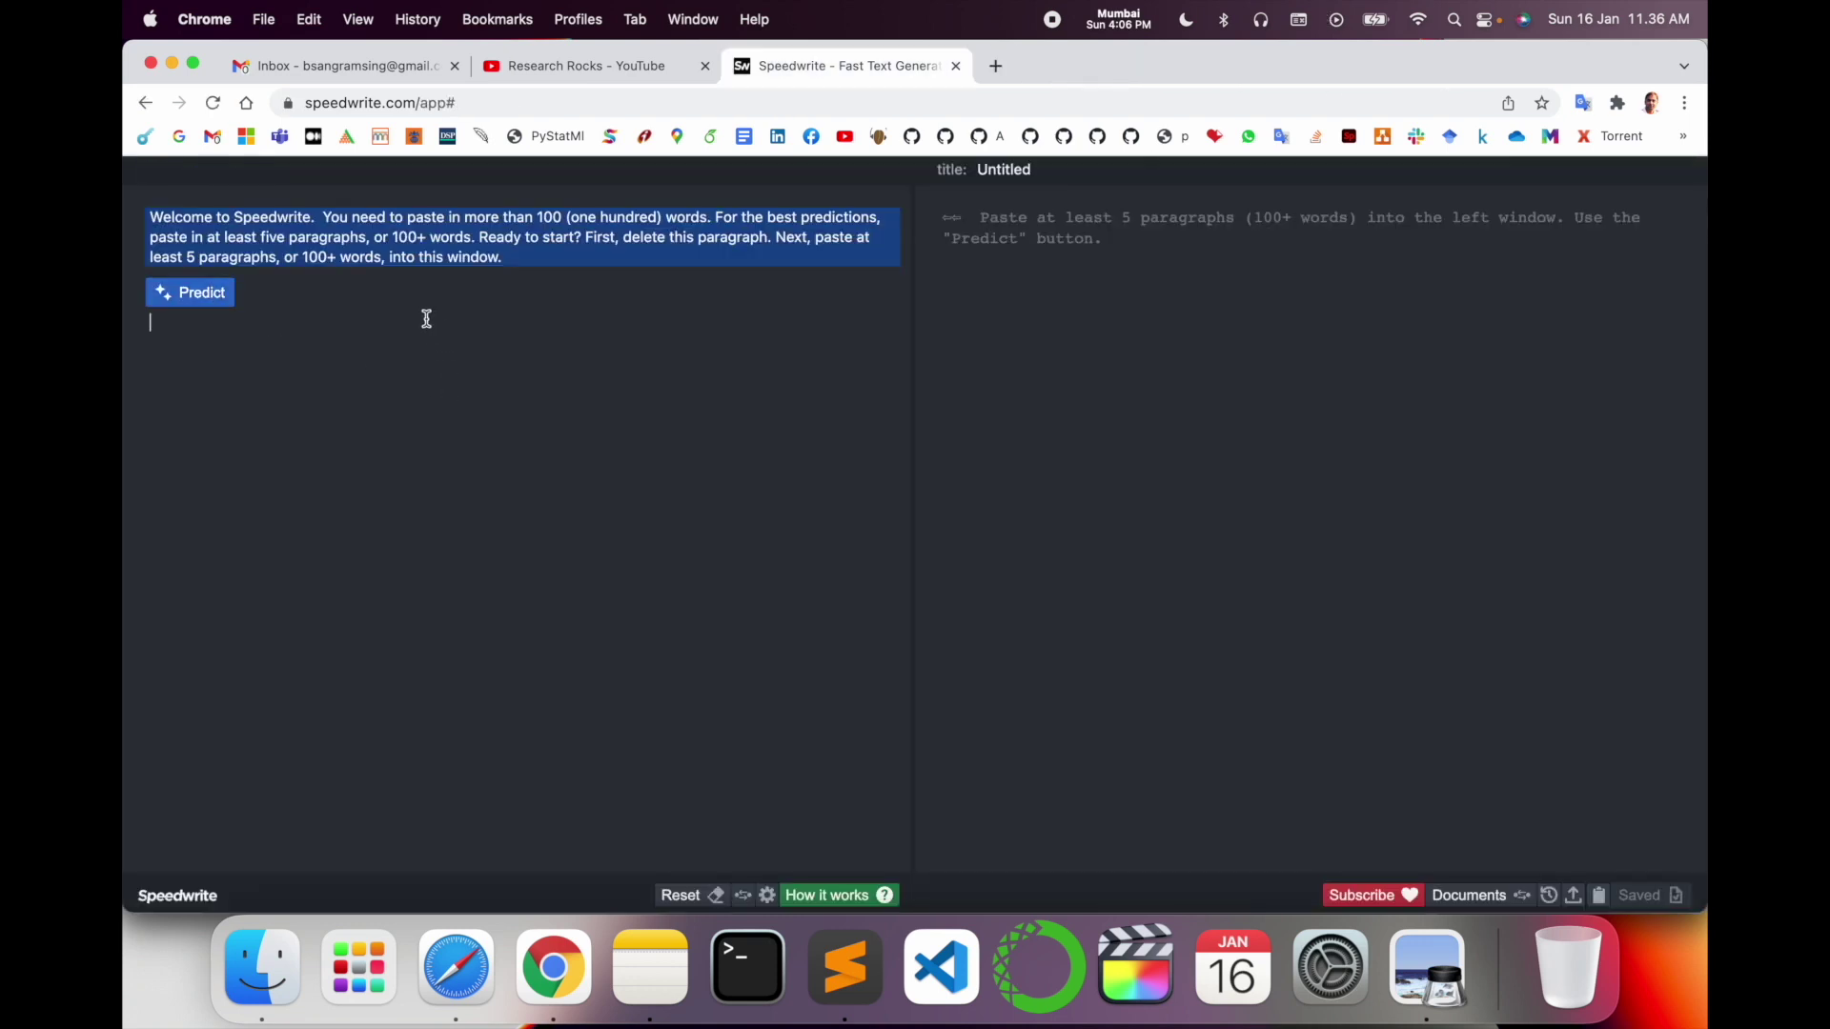
- Focus the Speedwrite editor, then load Google's homepage in a new tab
left_click(318, 403)
left_click(994, 67)
type("g")
key("Return")
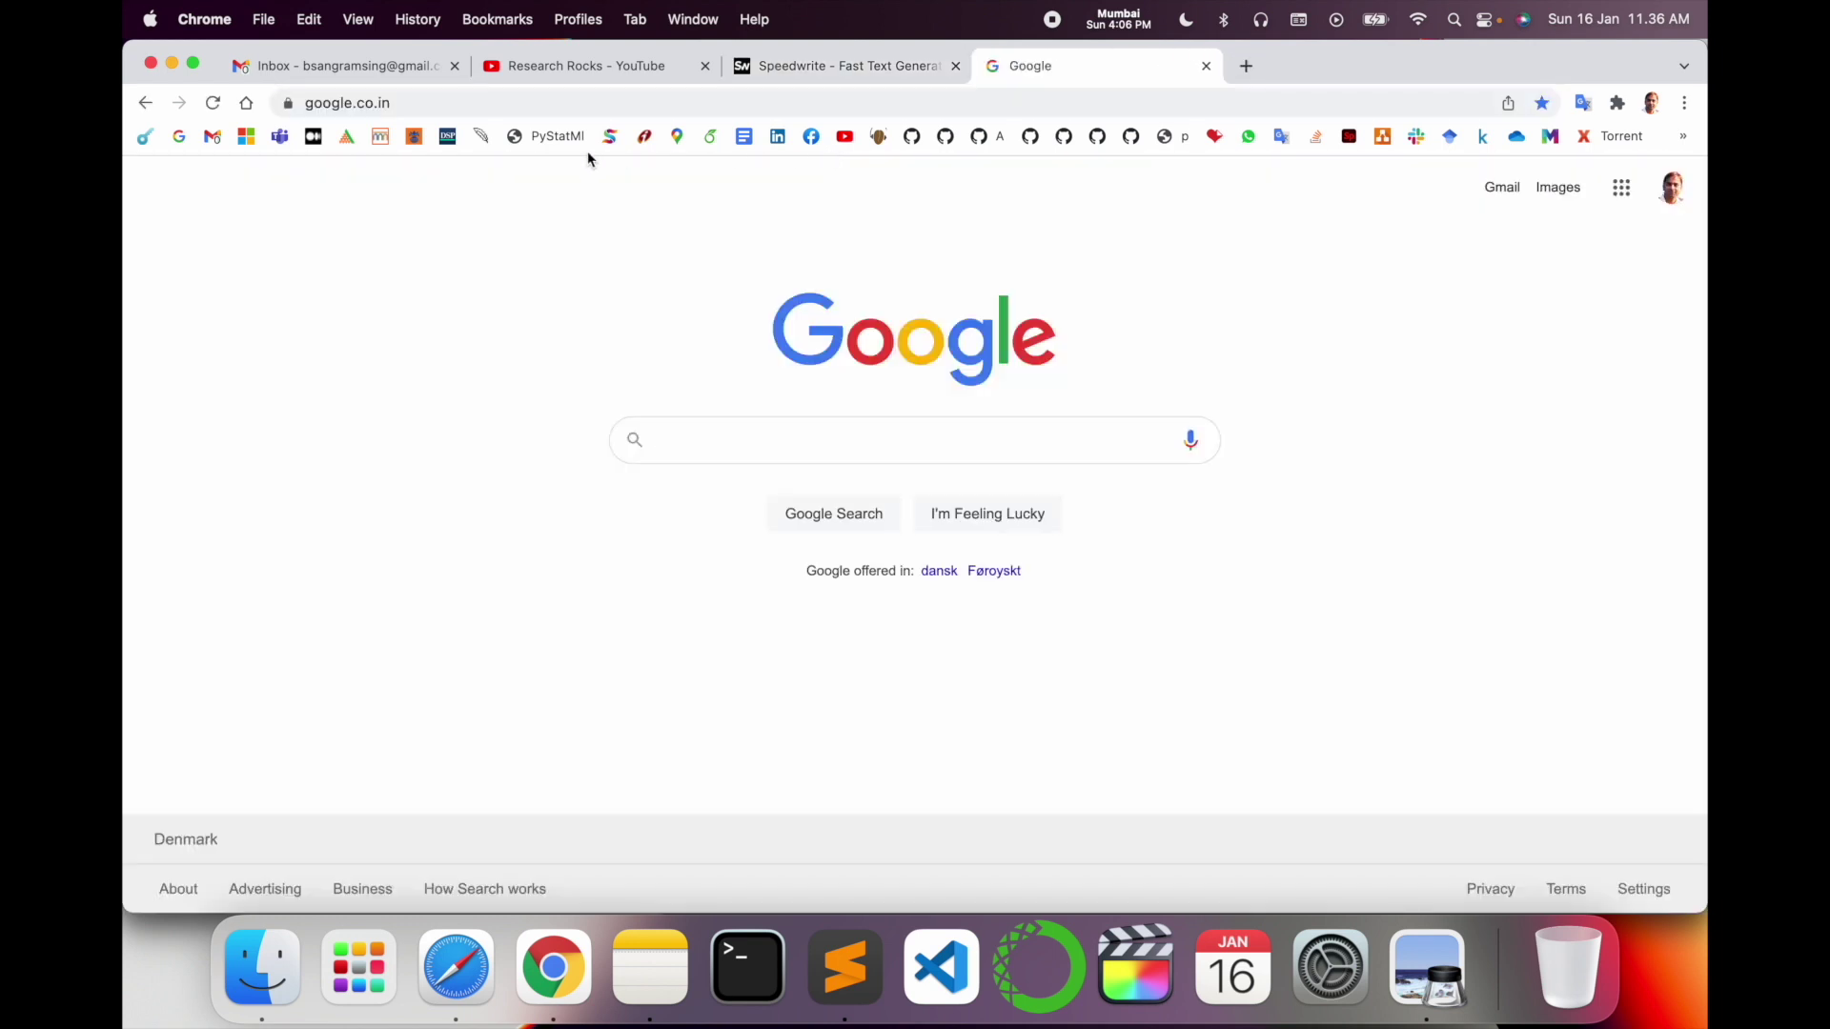
- Select the opening paragraph of Medium's 'Problems with Classification Examples from Real Life', then return to Speedwrite's editor
left_click(313, 135)
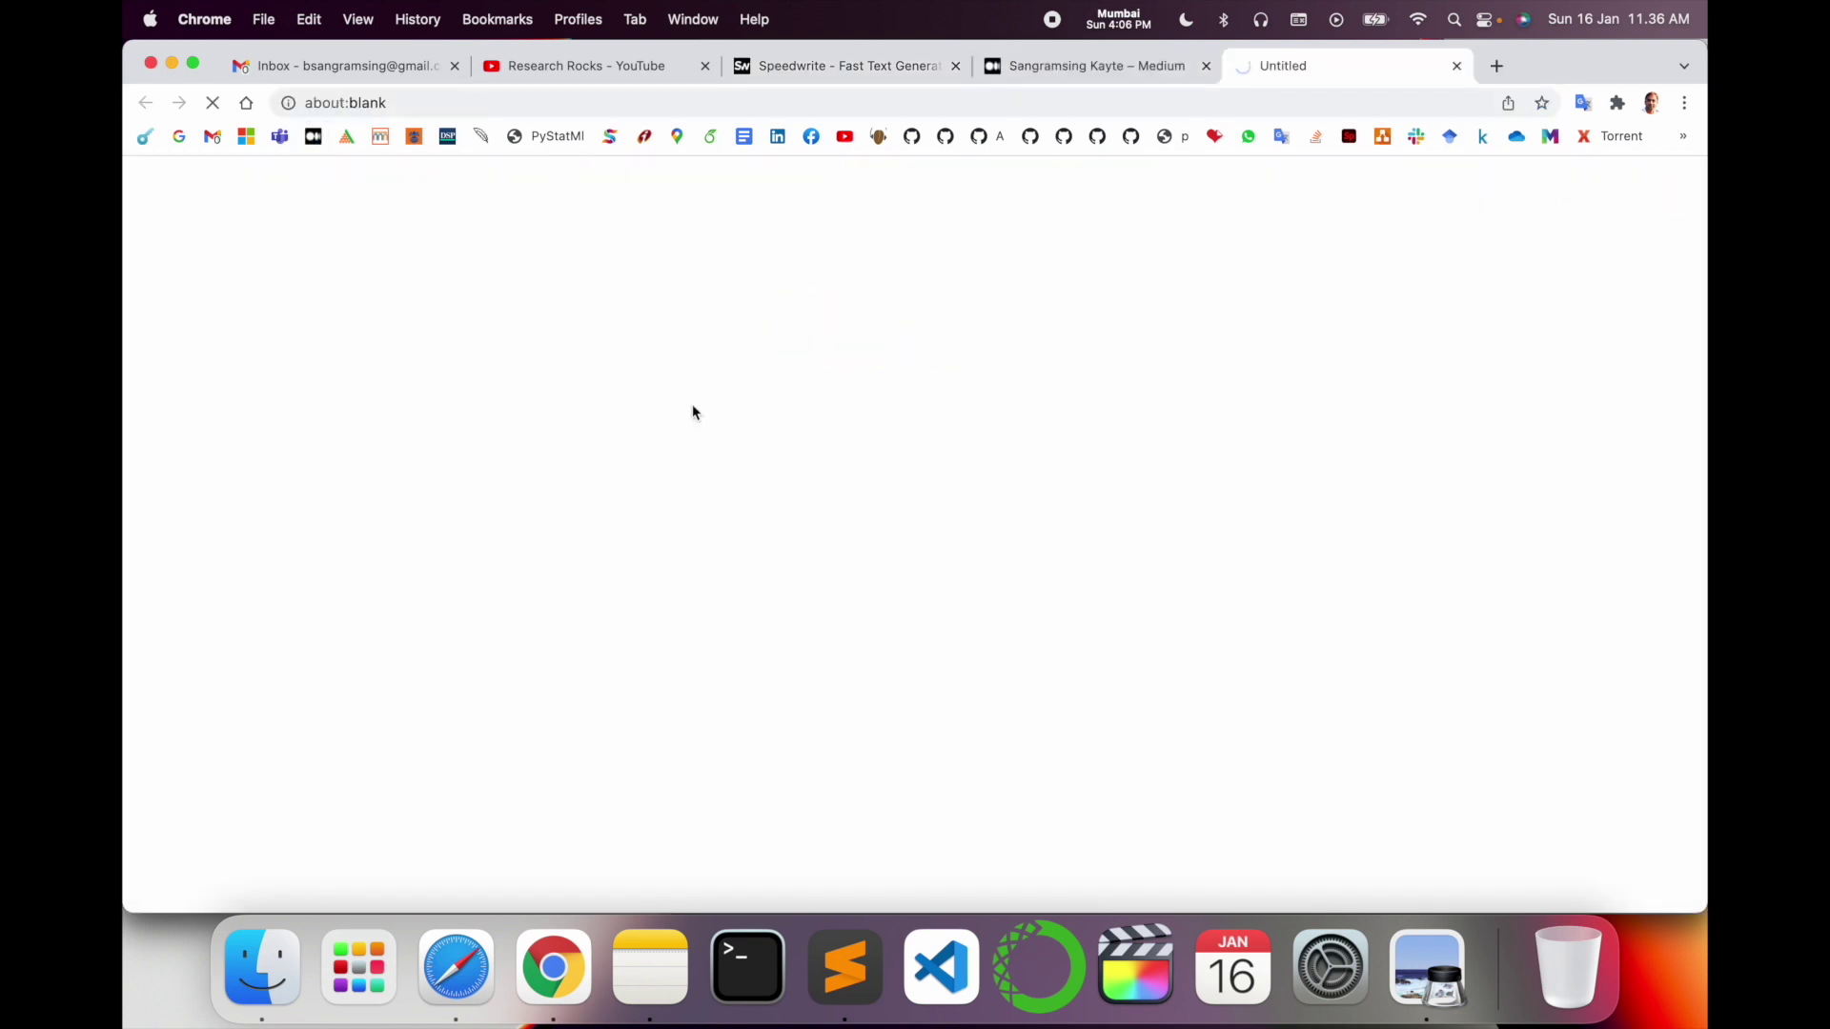
scroll(925, 510, "down", 2)
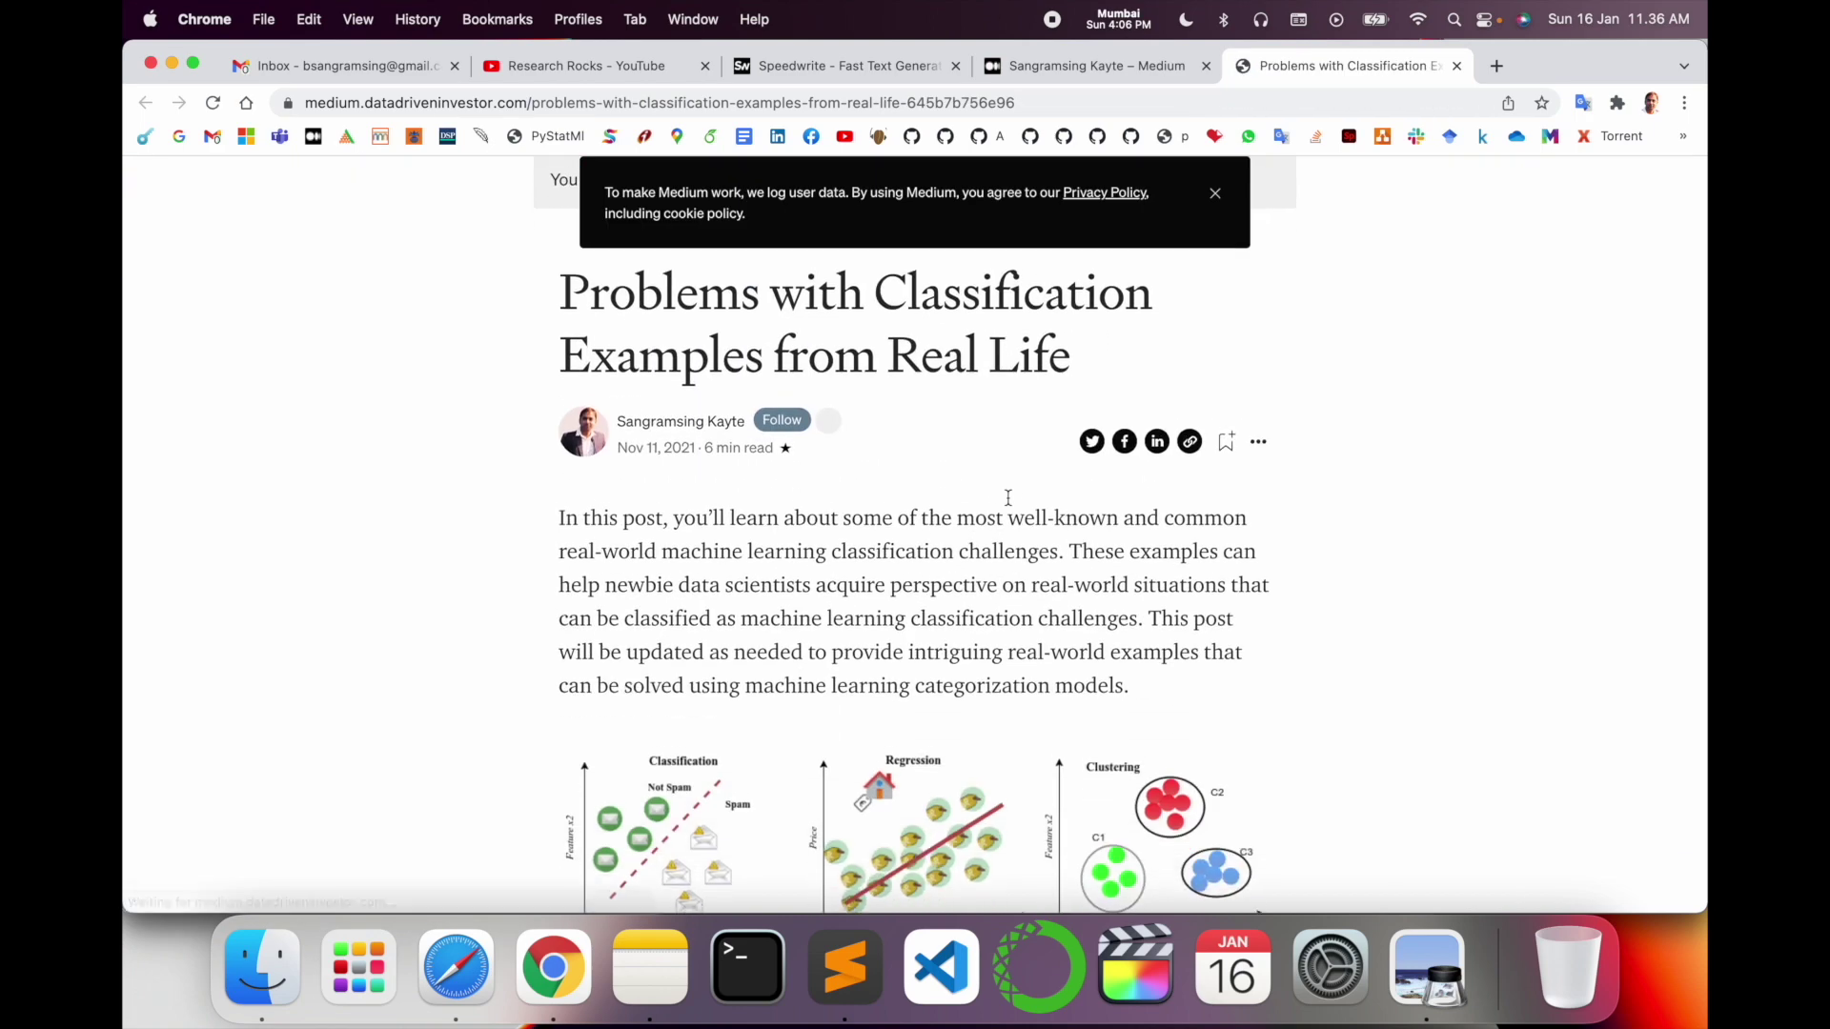
scroll(923, 511, "down", 1)
triple_click(923, 511)
scroll(886, 400, "up", 2)
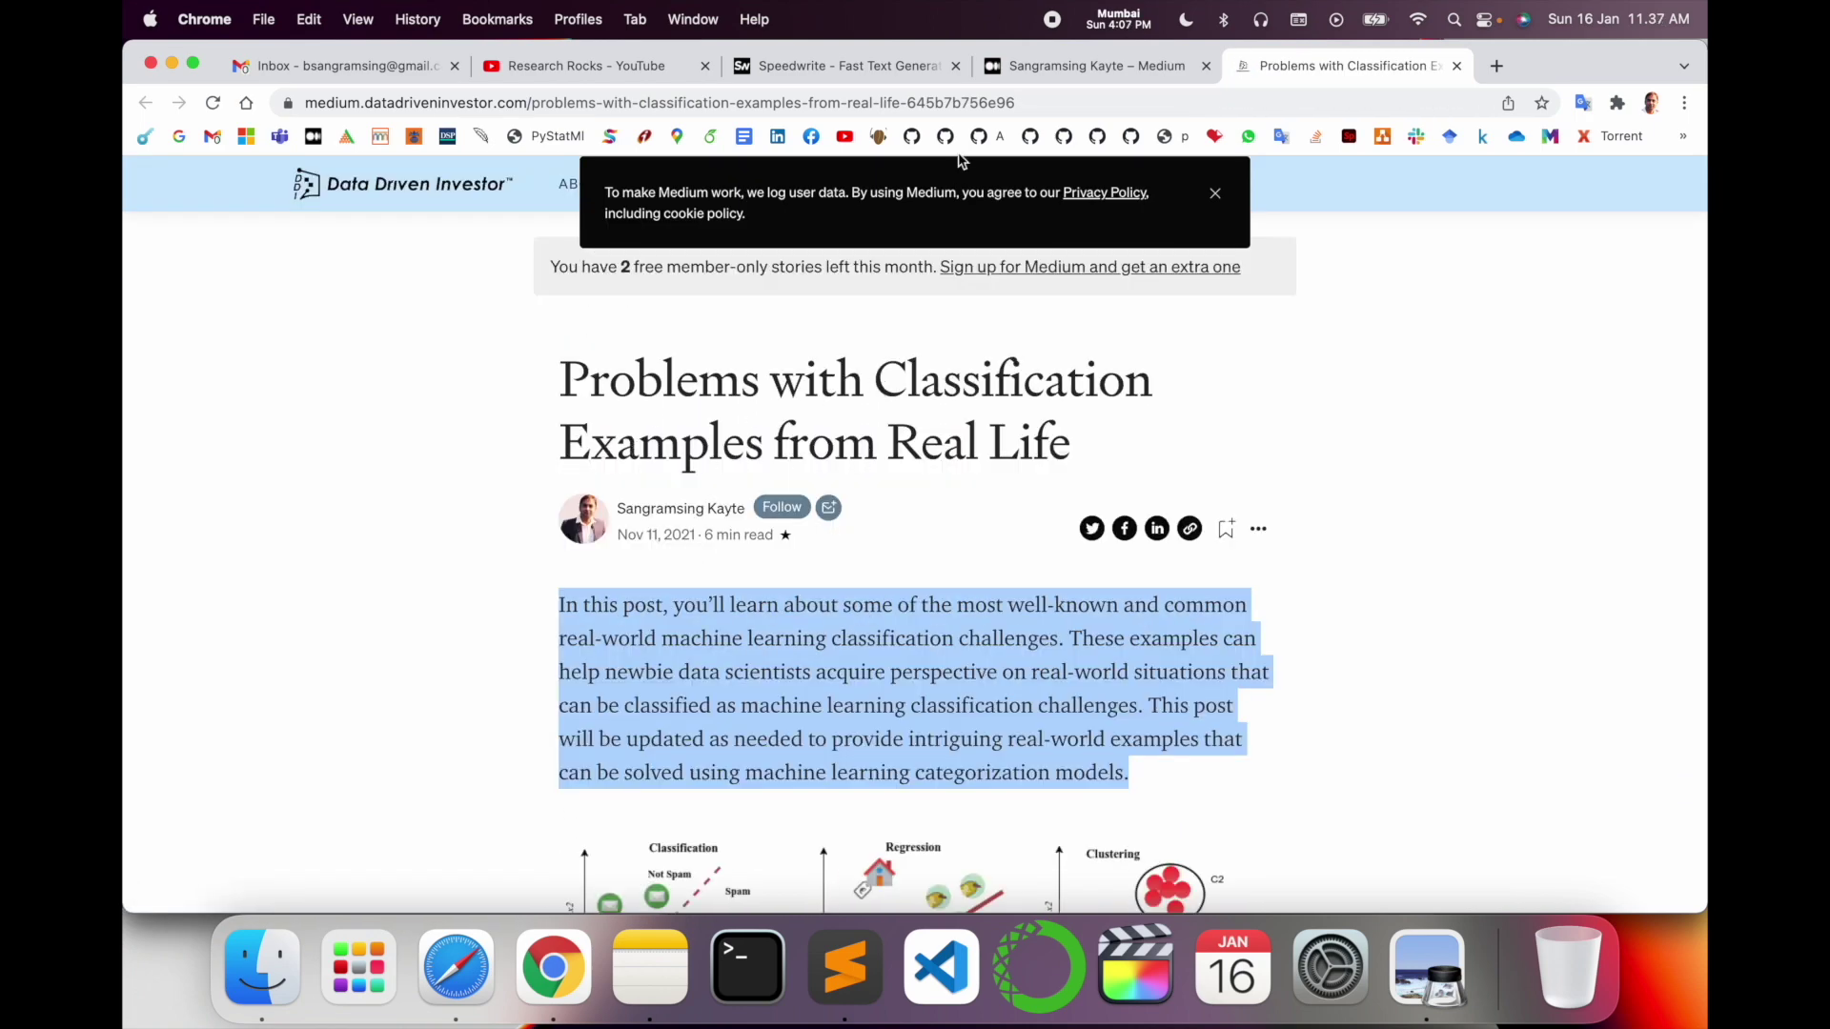
left_click(914, 66)
left_click(421, 331)
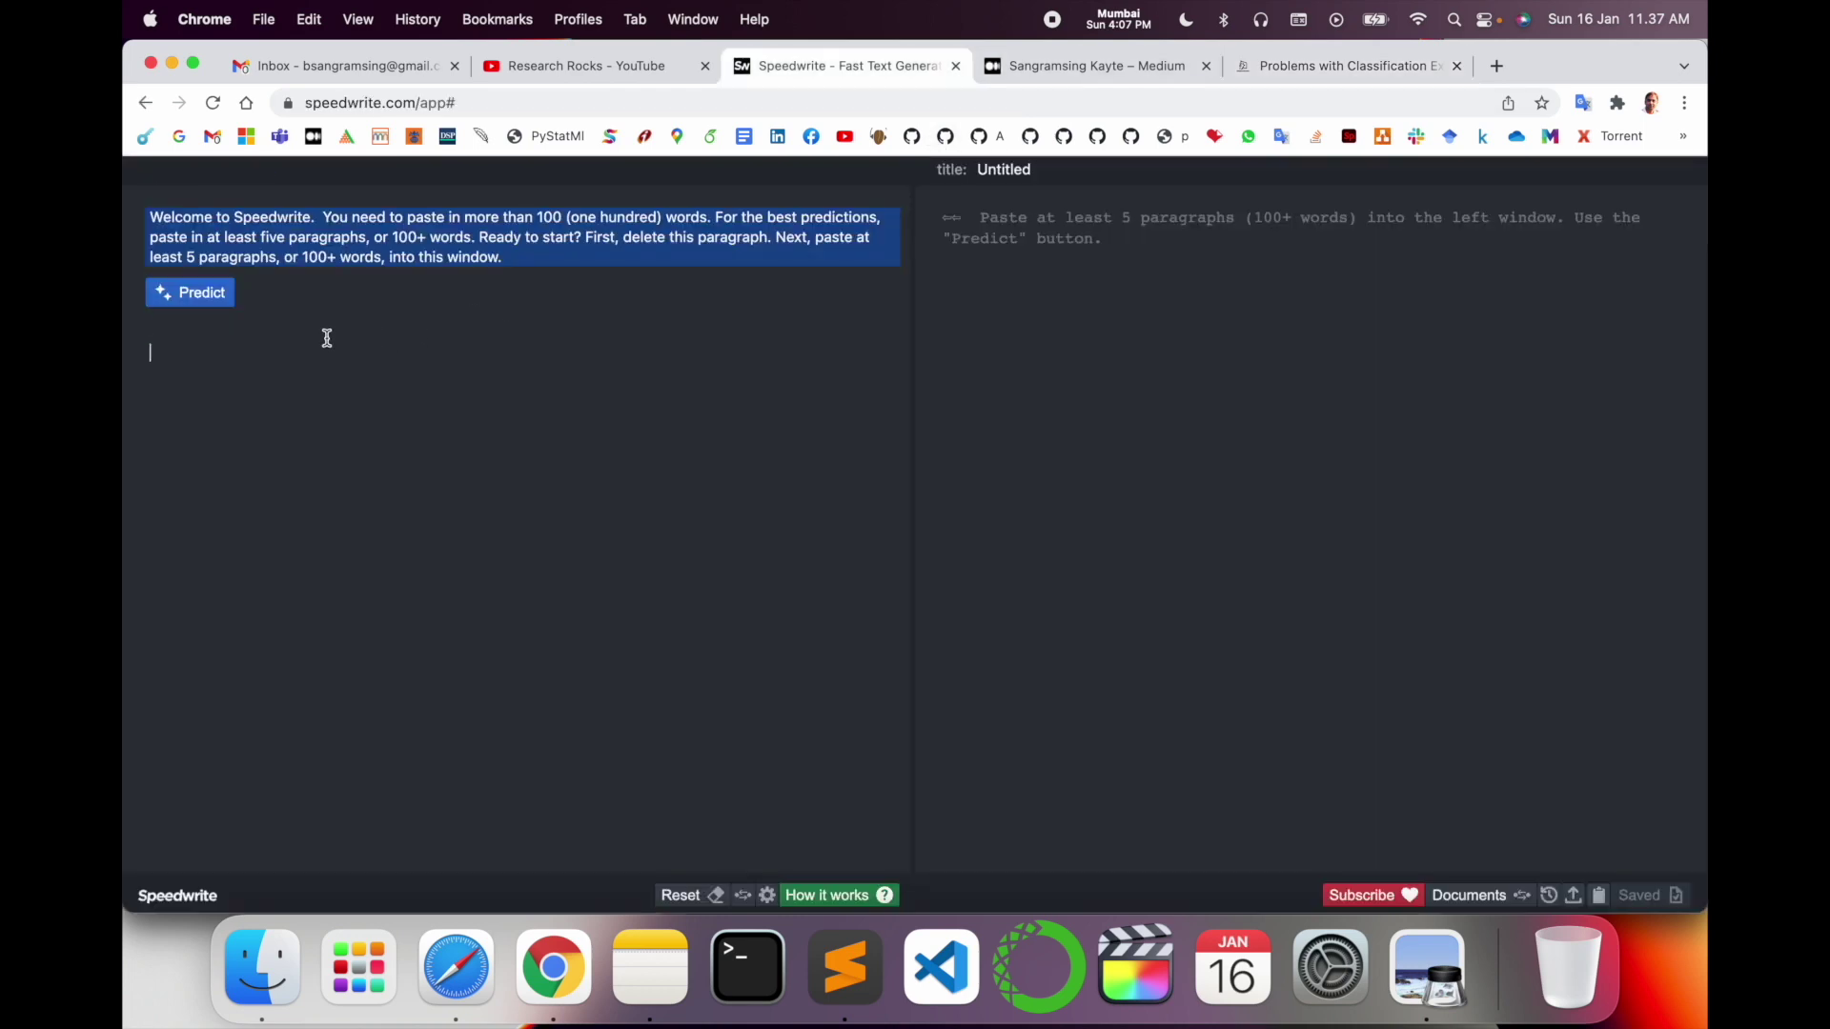
- Paste the Medium paragraph, generate its paraphrase with Predict, and highlight the rewritten text
type("In this post, you’ll learn about some of the most well-known and common real-world machine learning classification challenges. These examples can help newbie data scientists acquire perspective on real-world situations that can be classified as machine learning classification challenges. This post will be updated as needed to provide intriguing real-world examples that can be solved using machine learning categorization models.")
left_click(212, 432)
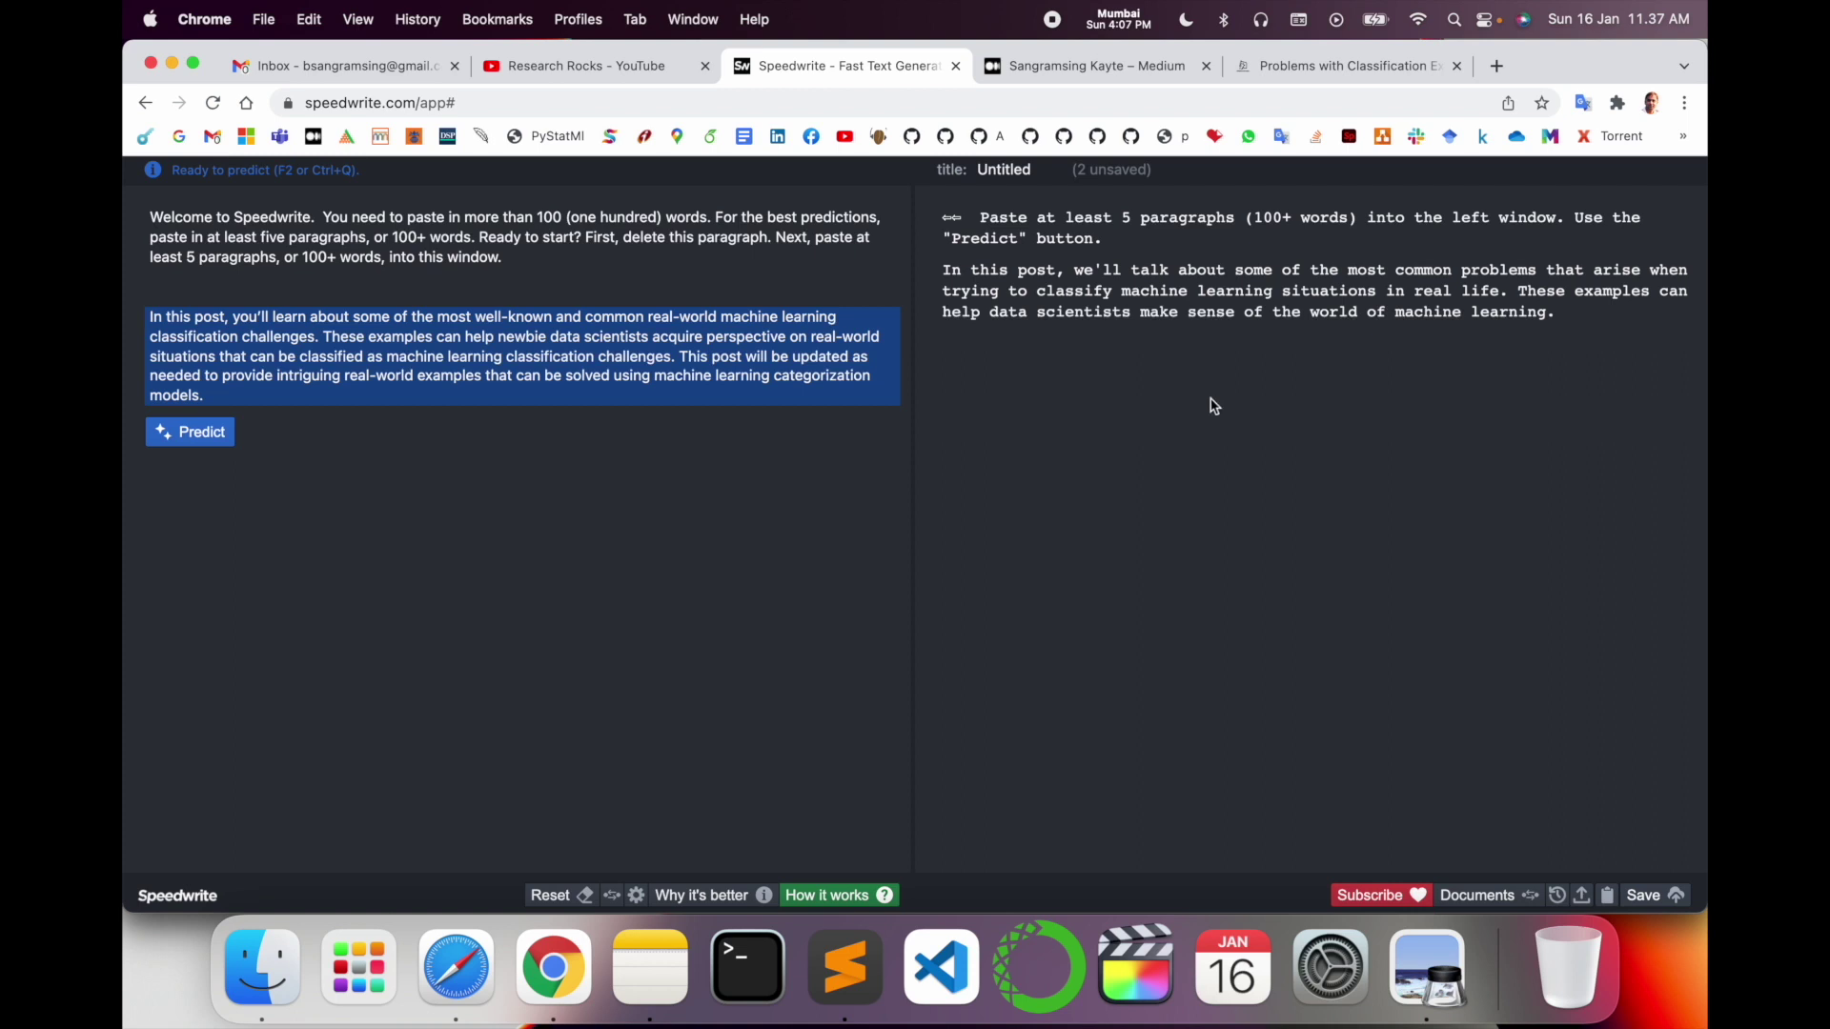
mouse_move(942, 271)
left_mouse_down()
mouse_move(1541, 290)
mouse_move(1558, 312)
left_mouse_up()
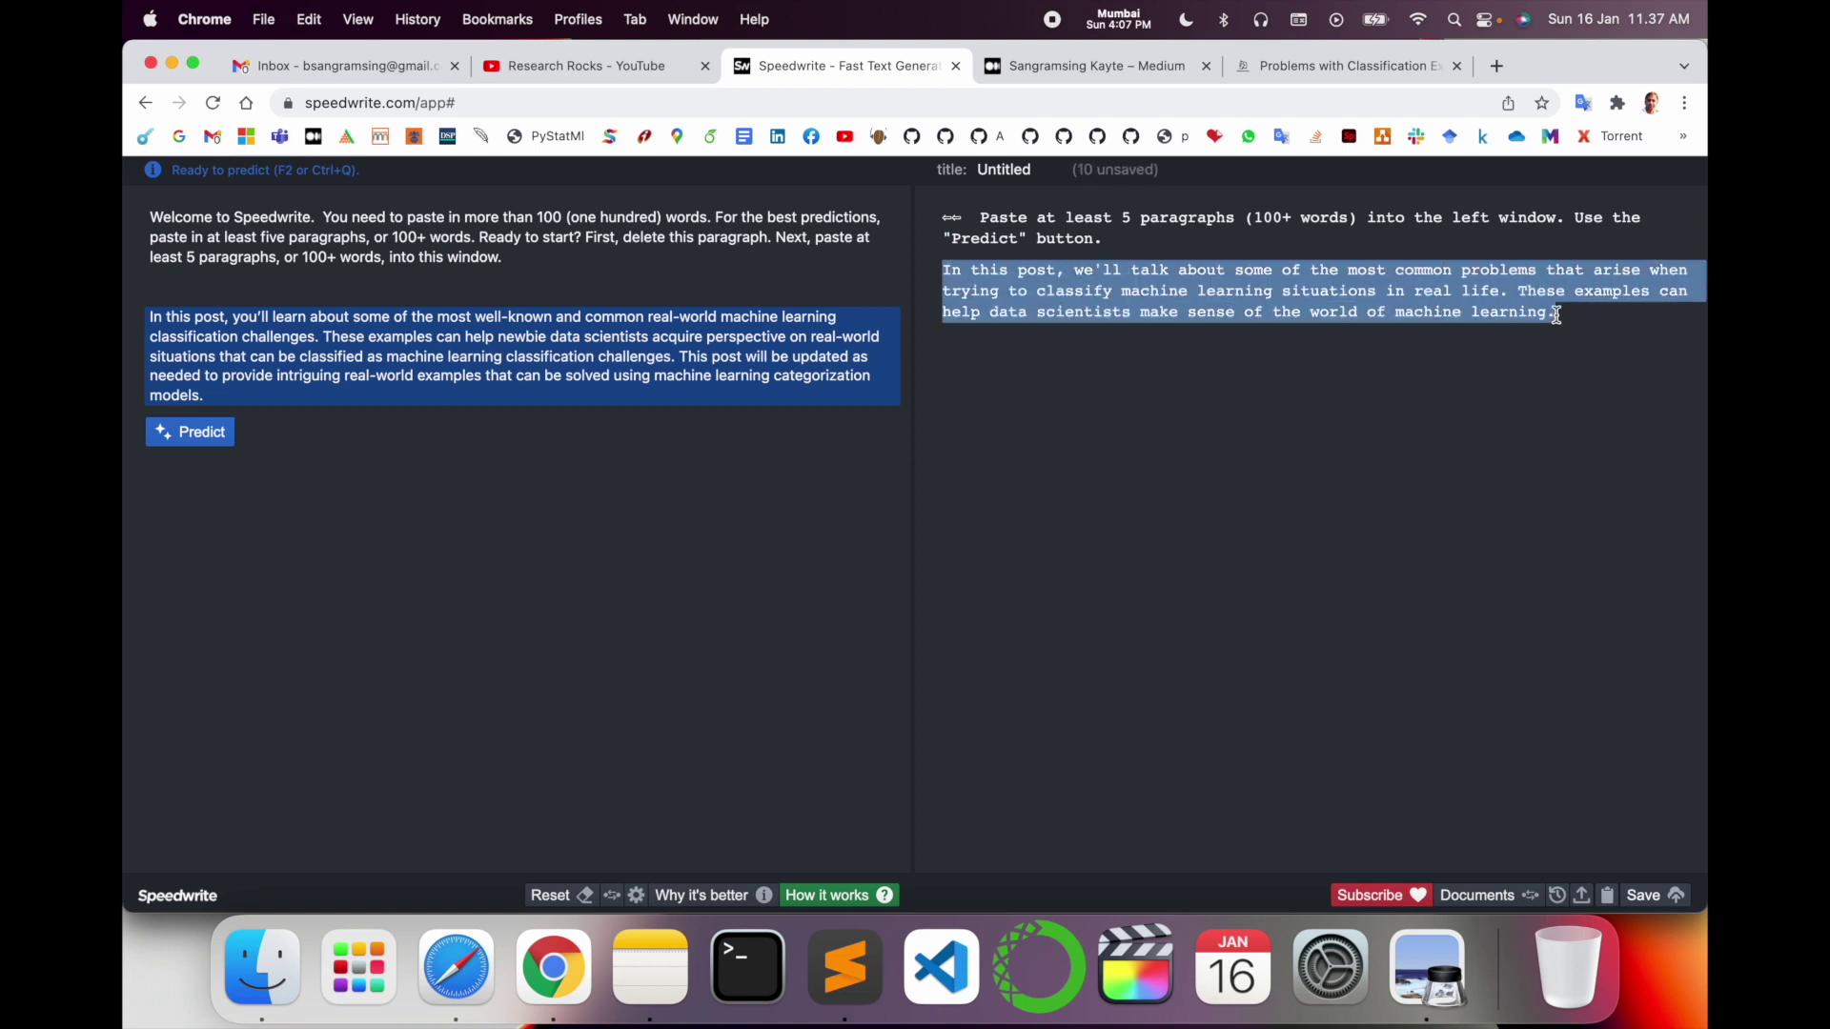